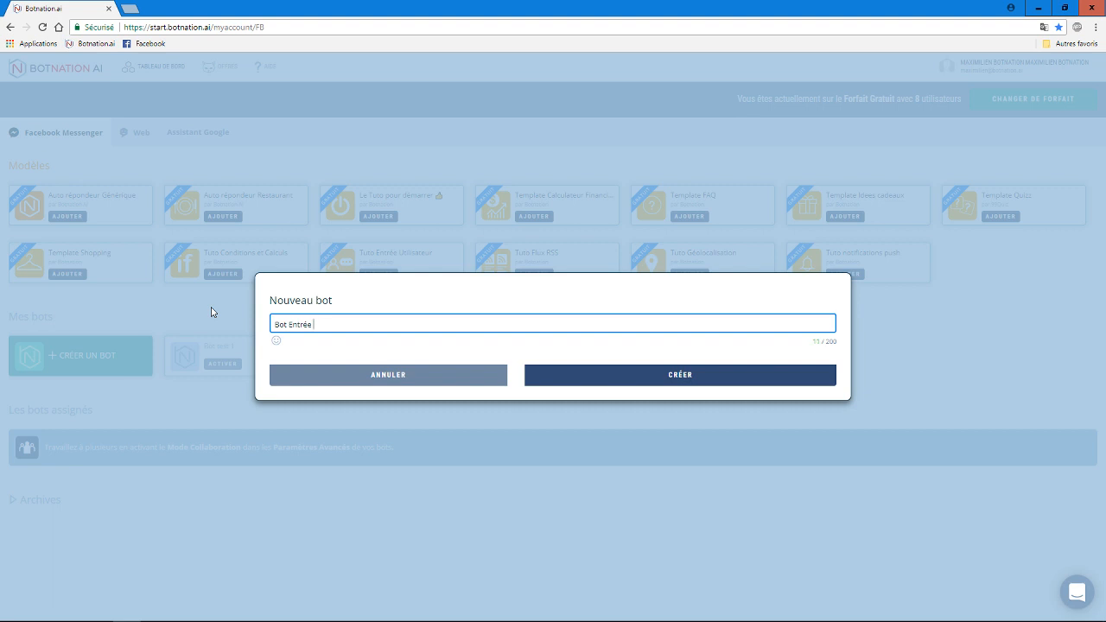
Finish naming the new bot "Bot Entrée Utilisateur" and create it.
{"action": "type", "text": "teur"}
{"action": "left_click", "coordinate": [661, 376]}
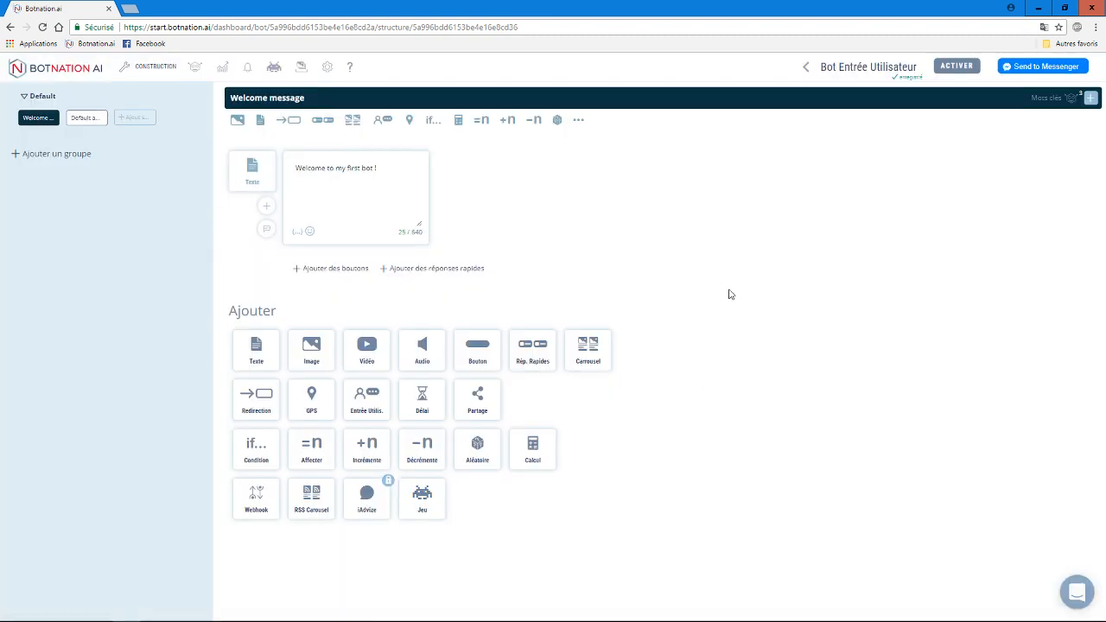
Add two sequences to the Default group and name them "Questions" and "Fin".
{"action": "left_click", "coordinate": [138, 126]}
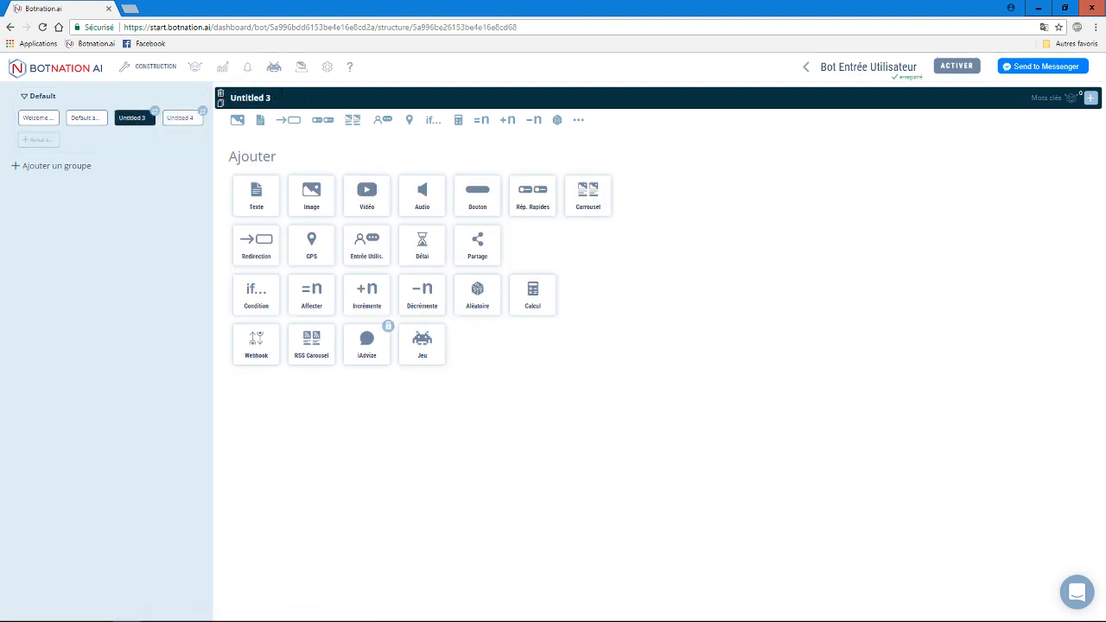
{"action": "left_click", "coordinate": [230, 98]}
{"action": "type", "text": "Questions"}
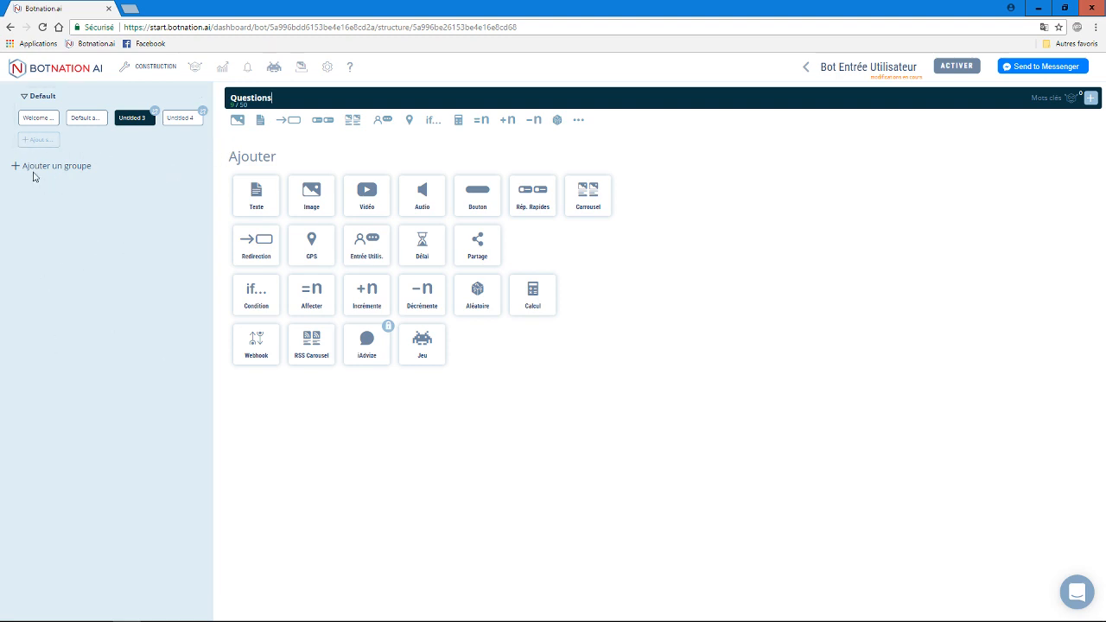
{"action": "left_click", "coordinate": [182, 117]}
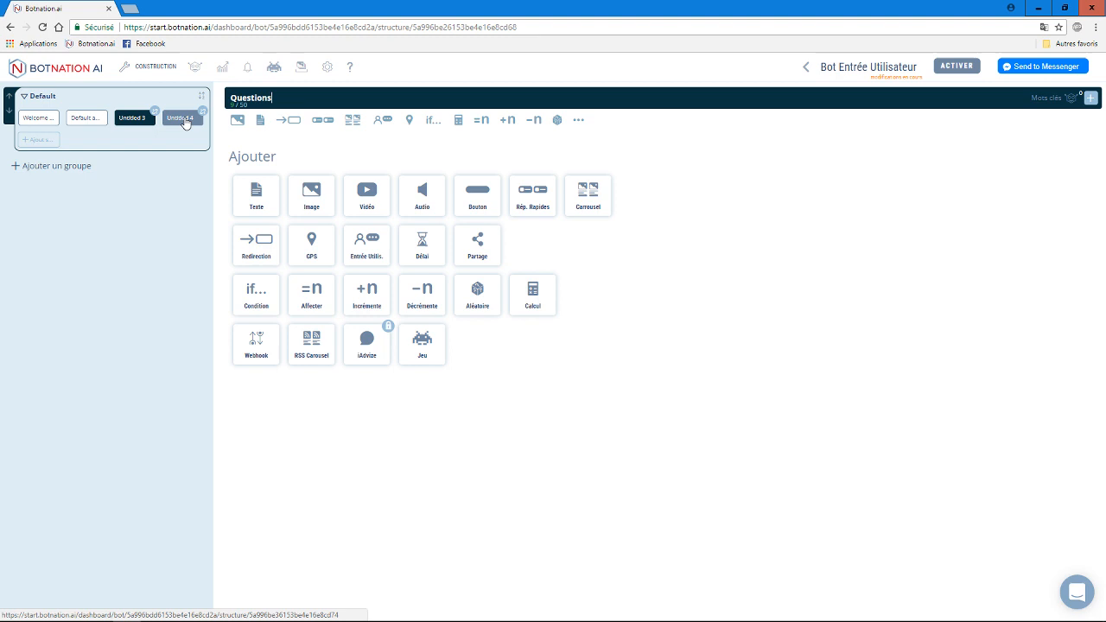
{"action": "left_click_drag", "start_coordinate": [273, 99], "coordinate": [218, 100]}
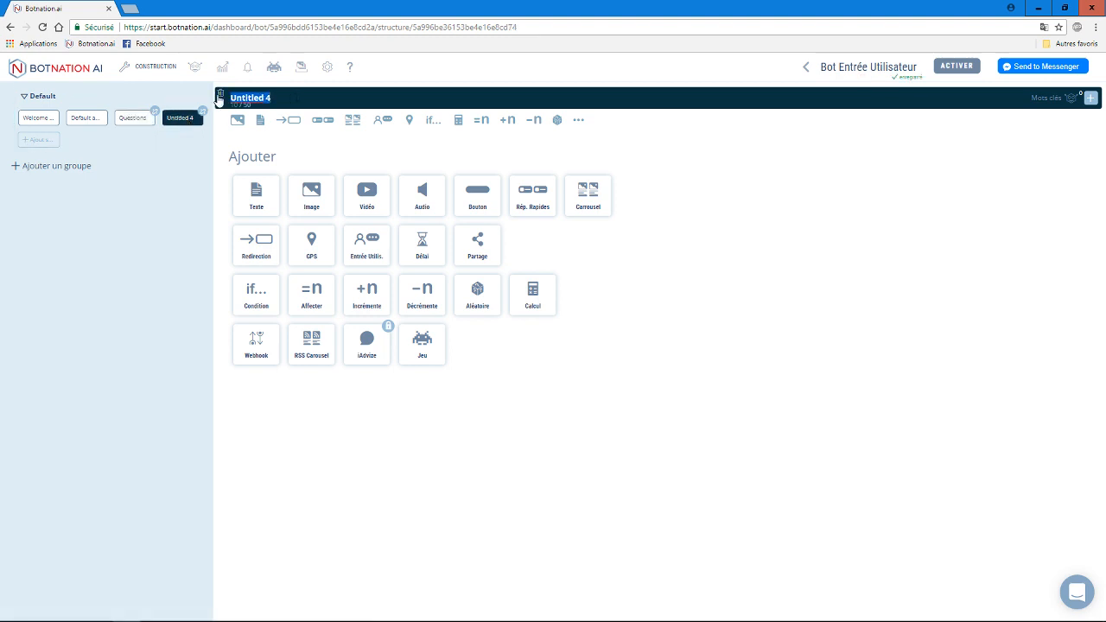
{"action": "type", "text": "Fin"}
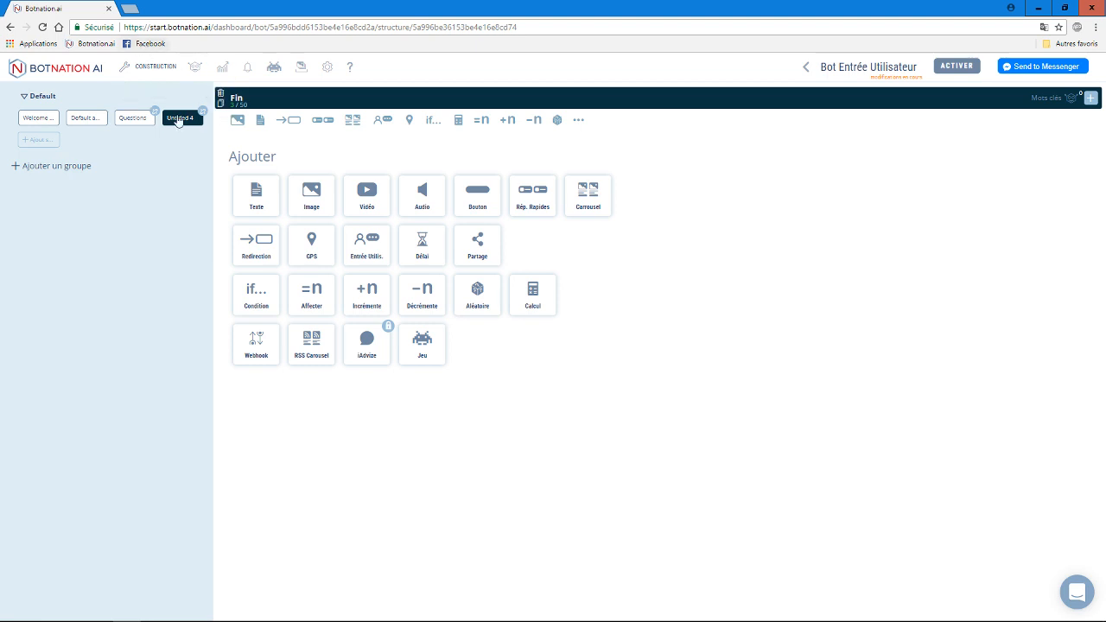
Add a user input block to the Questions sequence with the text "Quel âge as-tu?".
{"action": "left_click", "coordinate": [133, 117]}
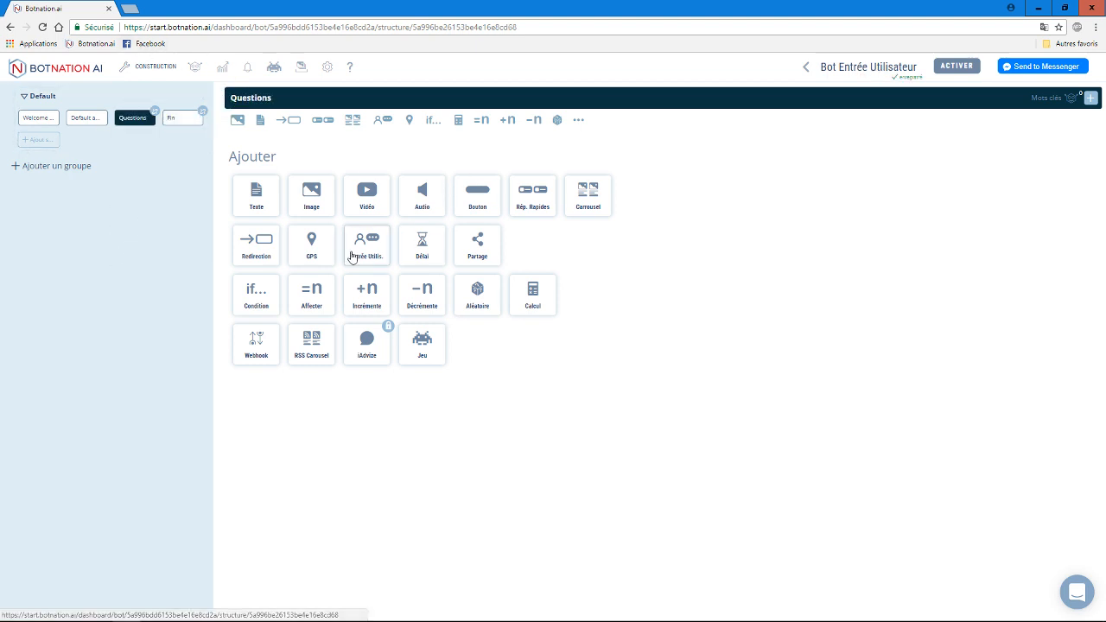
{"action": "left_click", "coordinate": [364, 244]}
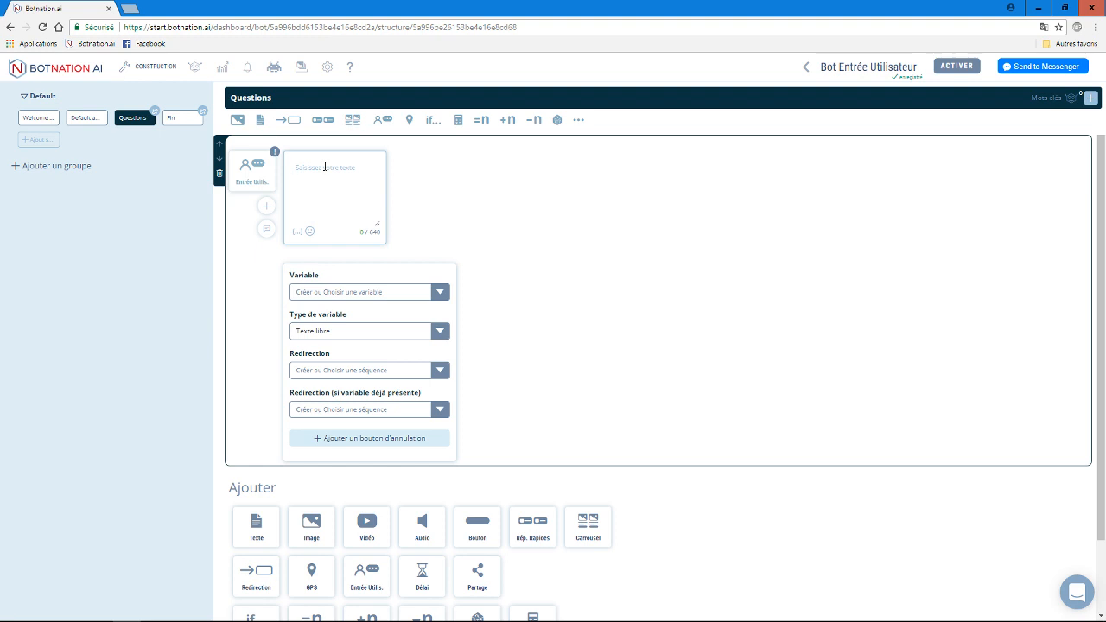
{"action": "type", "text": "Que"}
{"action": "type", "text": "l "}
{"action": "type", "text": "â"}
{"action": "type", "text": "âge"}
{"action": "type", "text": " as-tu ?"}
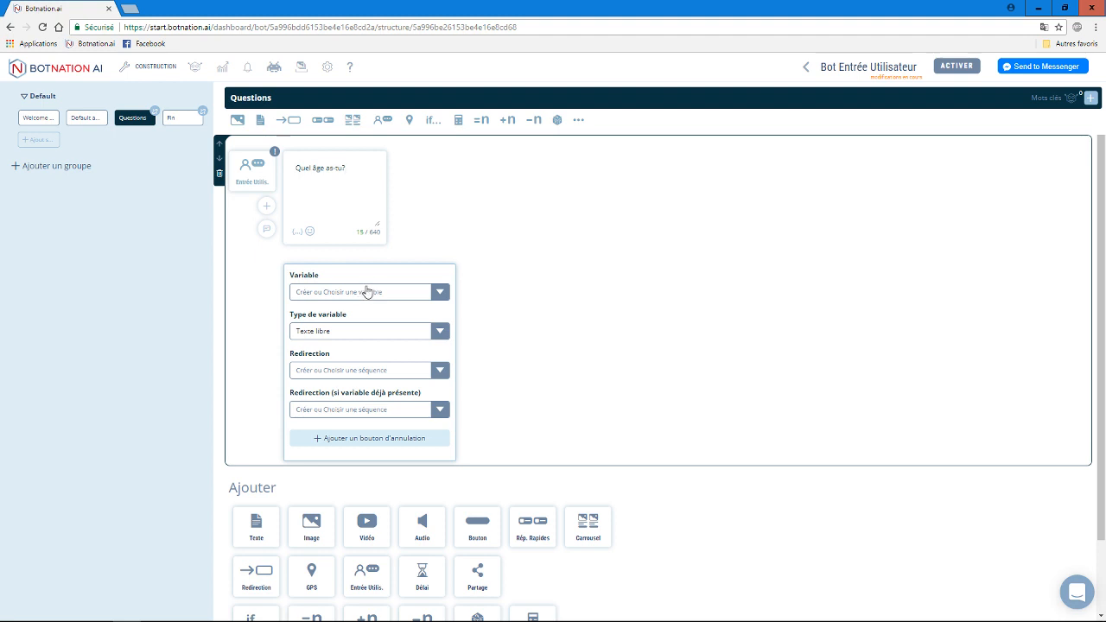
Configure the user input with a new variable "Age", type "Détection de nombres" and a redirection to the Fin sequence.
{"action": "left_click", "coordinate": [341, 294]}
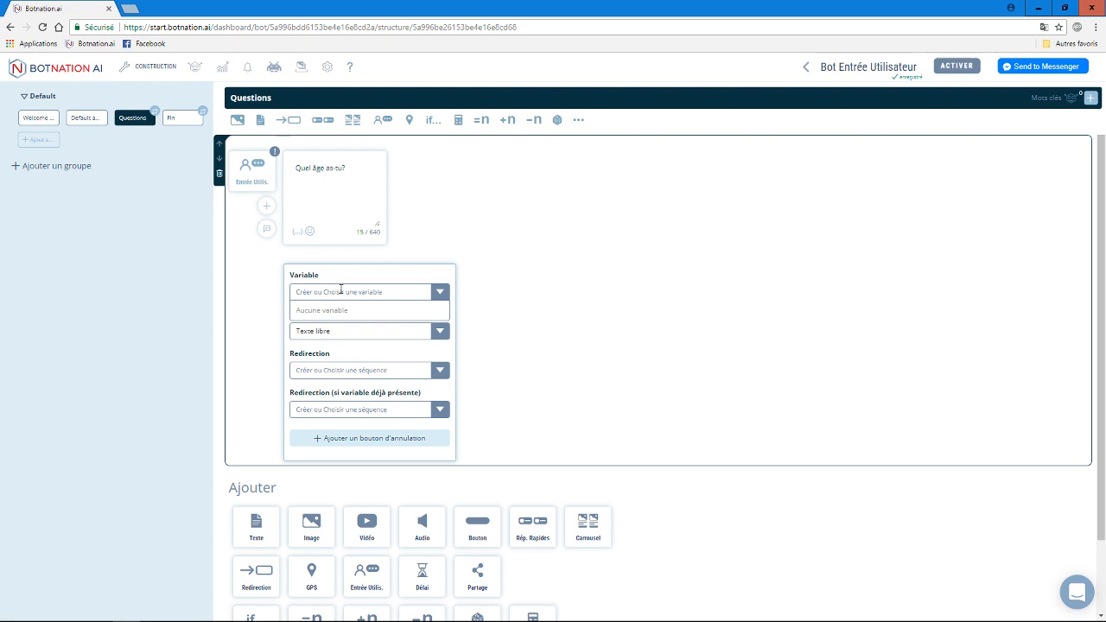
{"action": "type", "text": "Age"}
{"action": "left_click", "coordinate": [383, 311]}
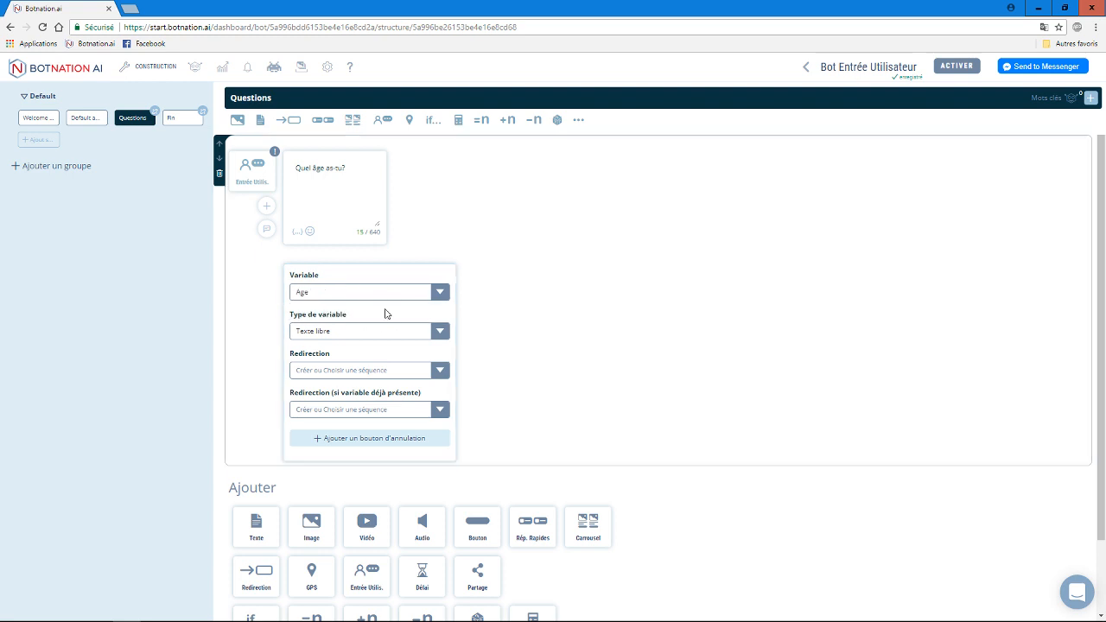
{"action": "left_click", "coordinate": [439, 334]}
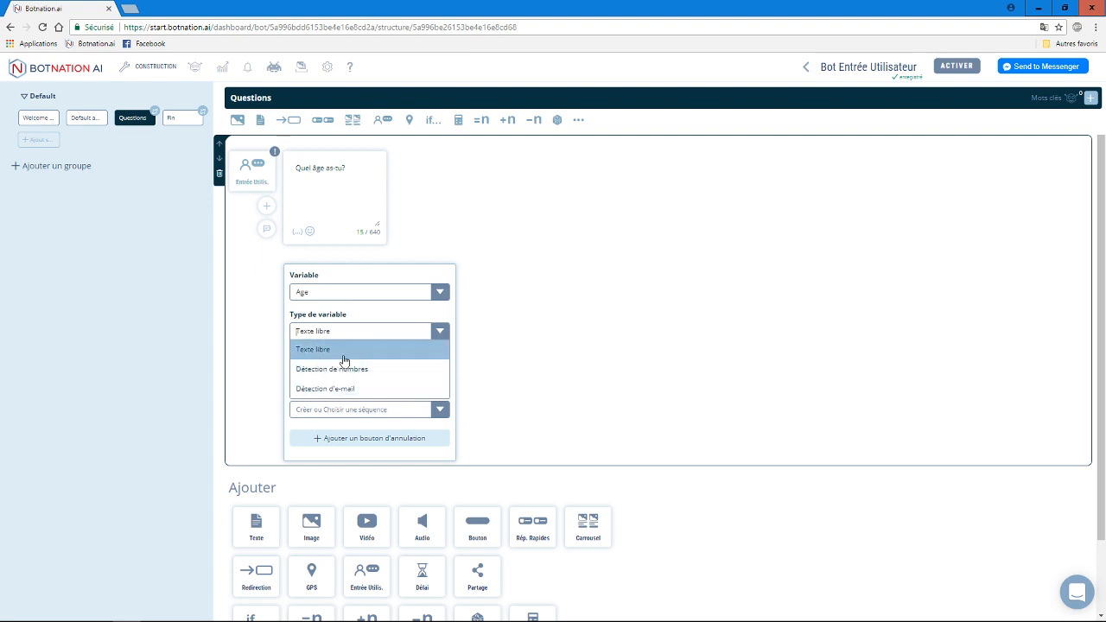
{"action": "left_click", "coordinate": [344, 369]}
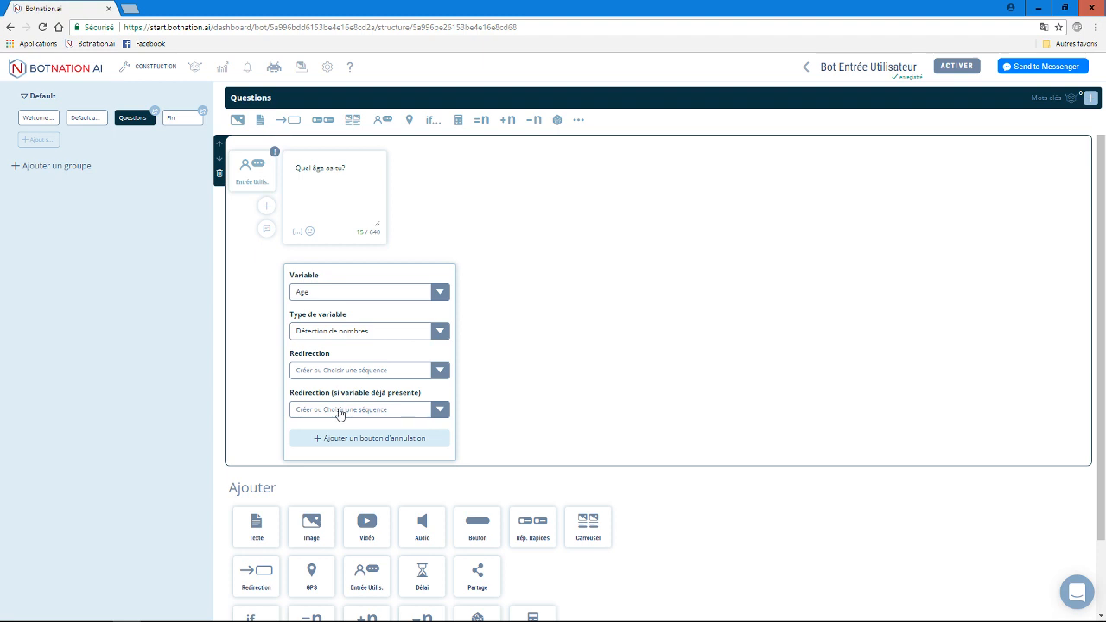
{"action": "left_click", "coordinate": [367, 371]}
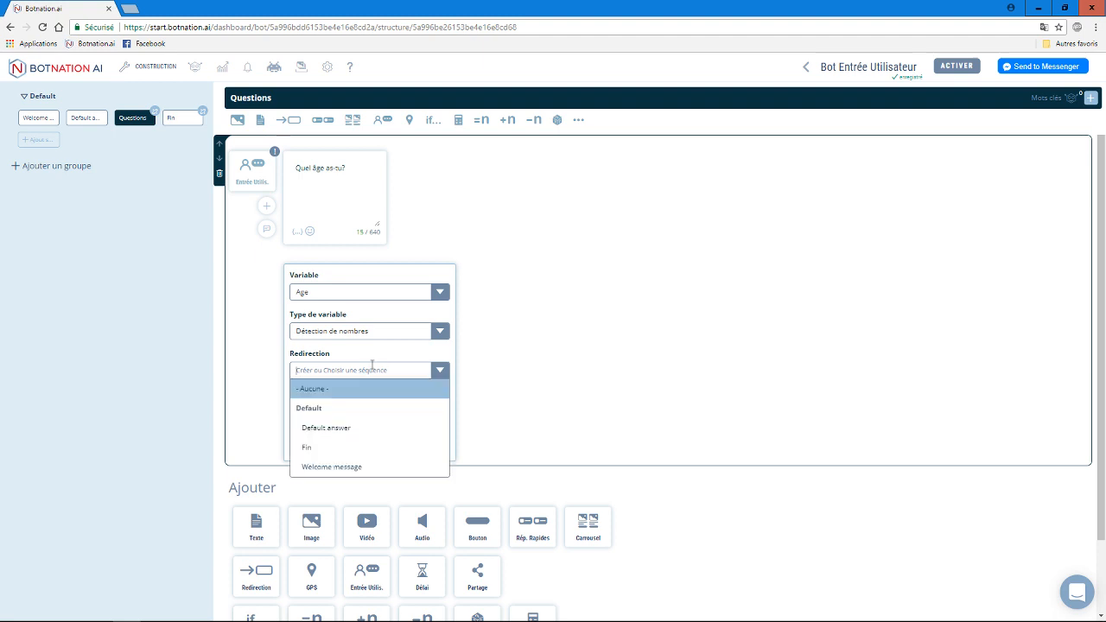
{"action": "left_click", "coordinate": [329, 448]}
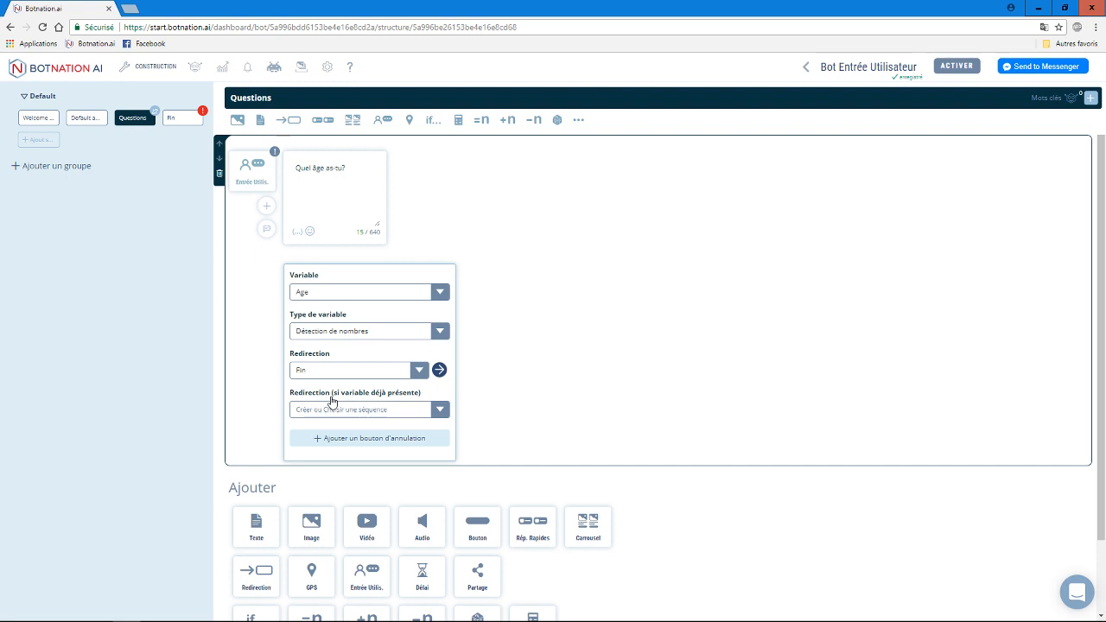
Add a text block to the Fin sequence reading "Tu as donc {{Age}} ans, c'est noté.", inserting Age as a variable.
{"action": "left_click", "coordinate": [177, 126]}
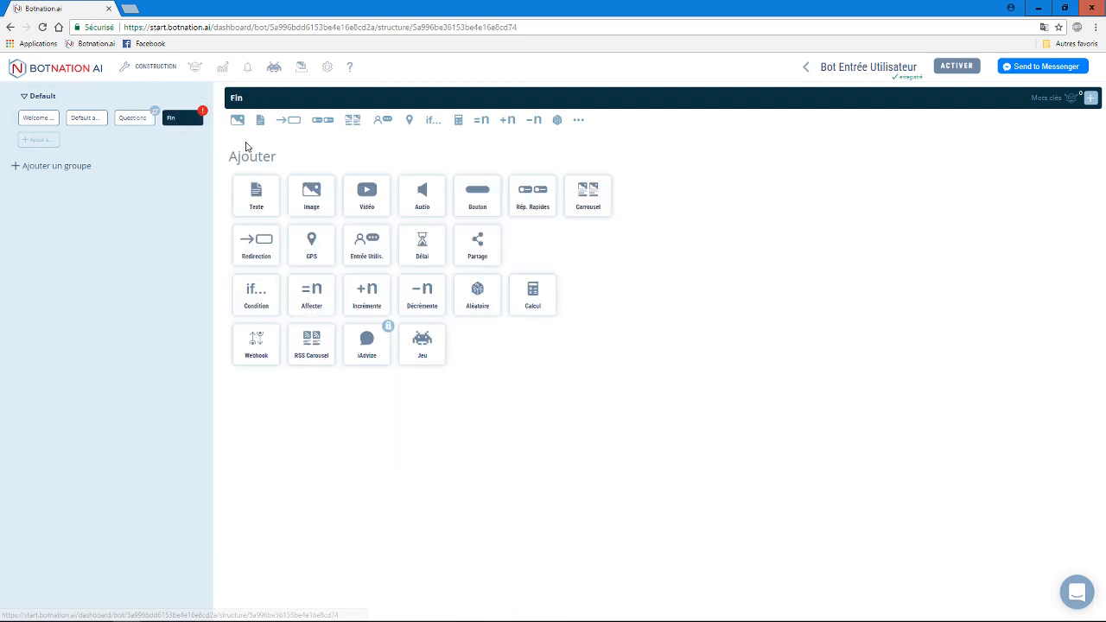
{"action": "left_click", "coordinate": [257, 194]}
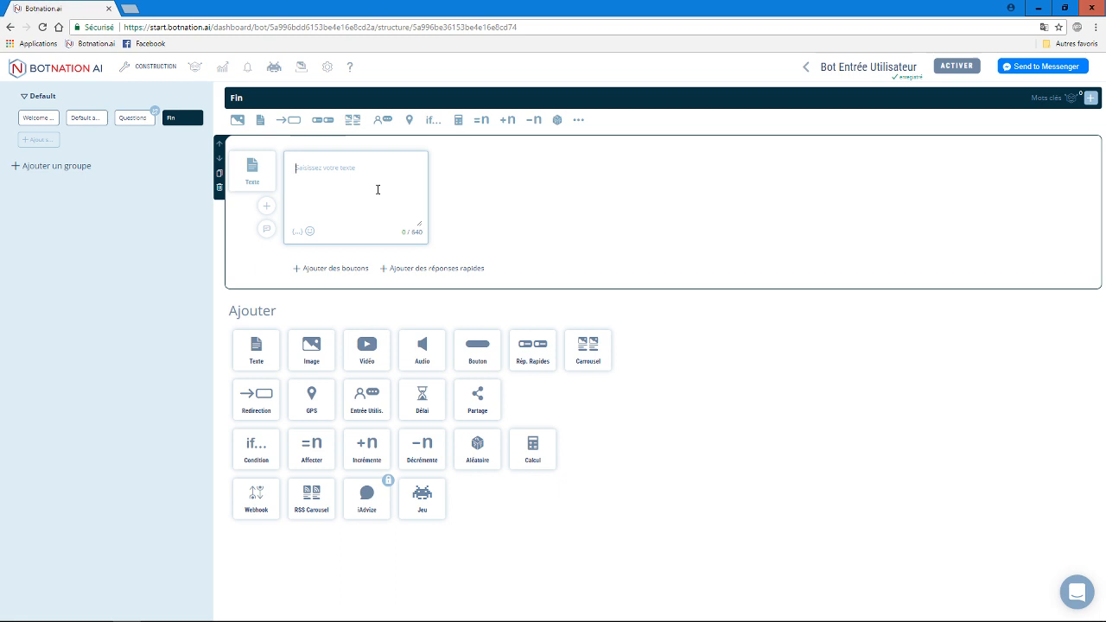
{"action": "type", "text": "Tu as do,ncn"}
{"action": "left_click", "coordinate": [296, 235]}
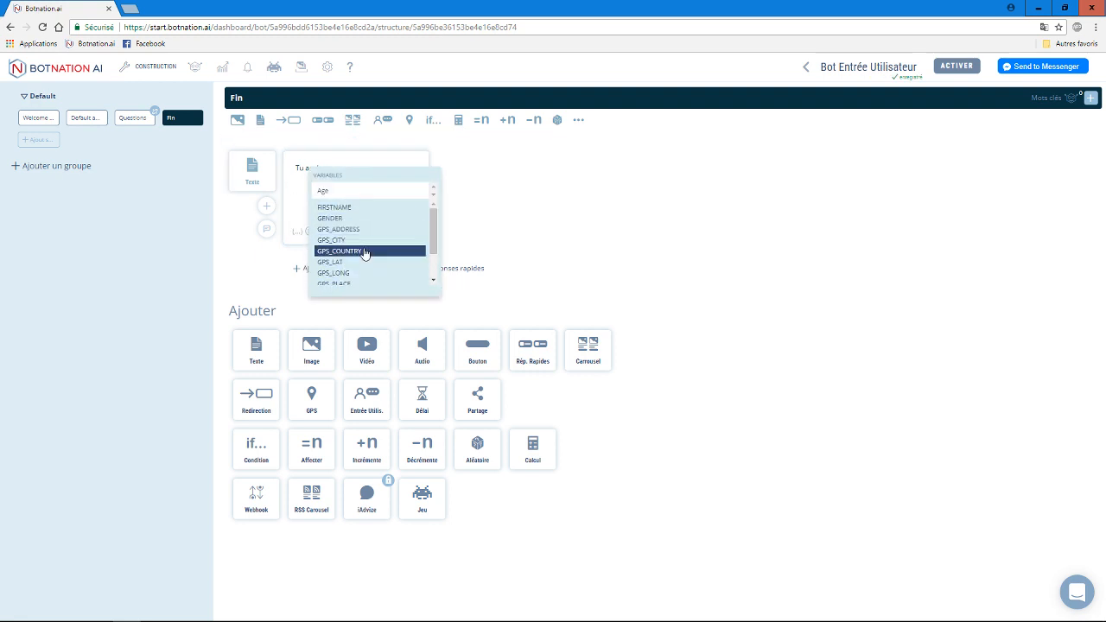
{"action": "left_click", "coordinate": [354, 192]}
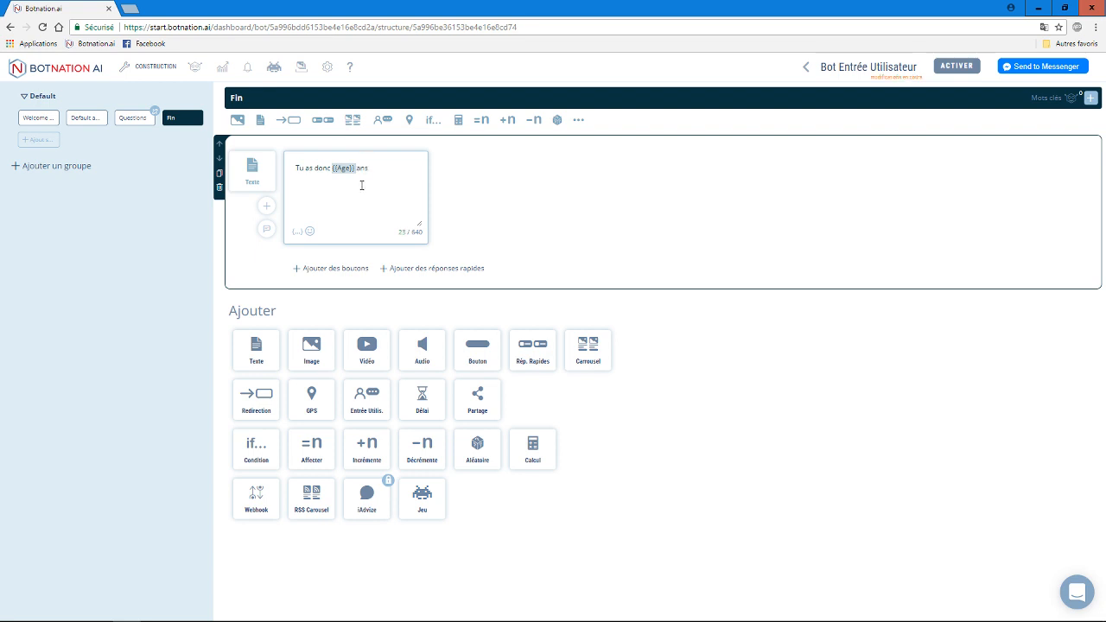
{"action": "key", "text": "BackSpace"}
{"action": "left_click", "coordinate": [131, 227]}
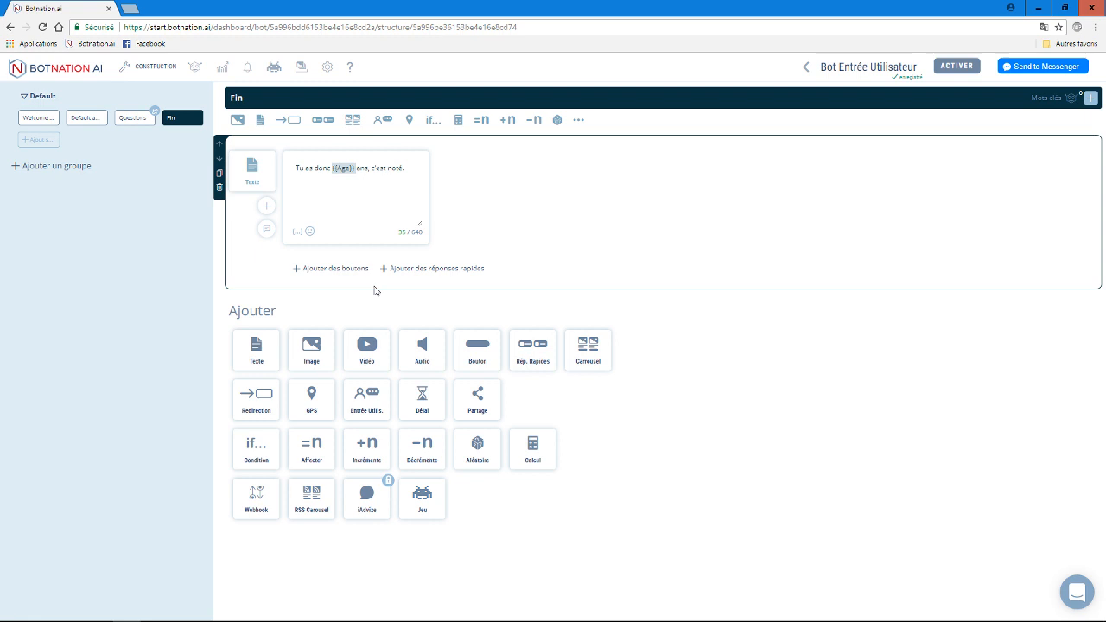
Replace the text of the Welcome message sequence with "Bienvenue!".
{"action": "left_click", "coordinate": [36, 121]}
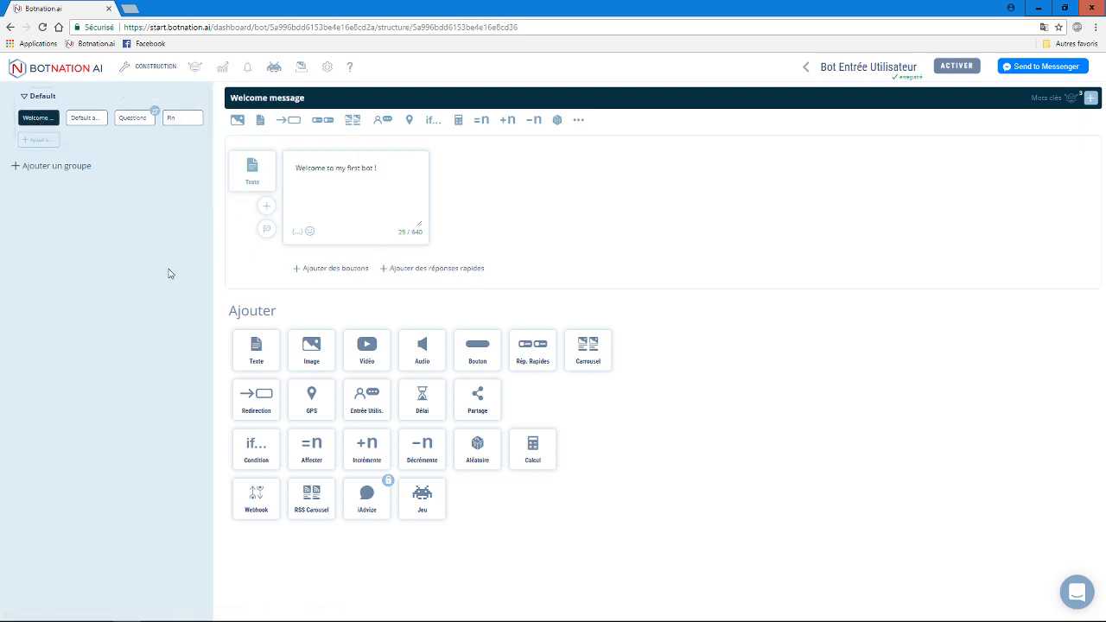
{"action": "left_click_drag", "start_coordinate": [378, 168], "coordinate": [276, 158]}
{"action": "type", "text": "Bienvenue!"}
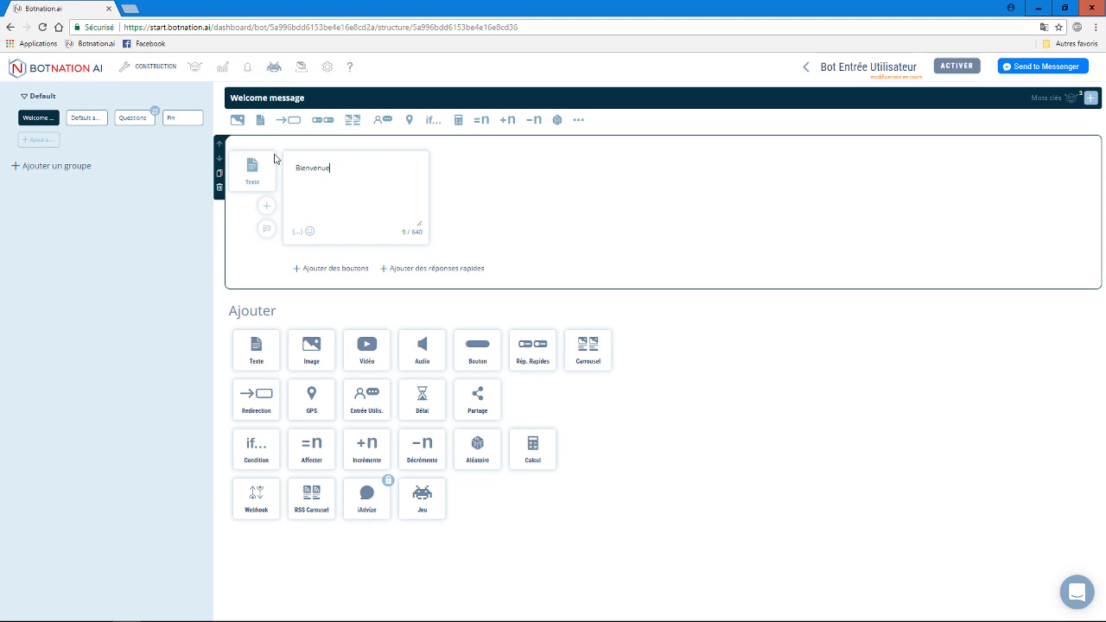
Add a redirection block to the Welcome message sequence that leads to the Questions sequence.
{"action": "left_click", "coordinate": [245, 405]}
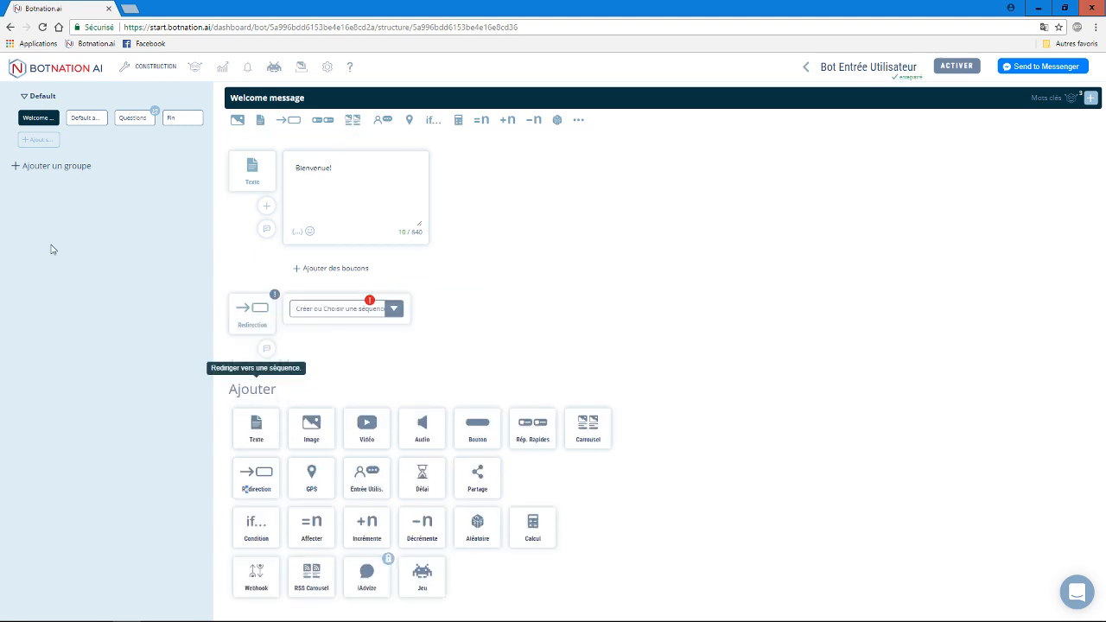
{"action": "left_click", "coordinate": [322, 313]}
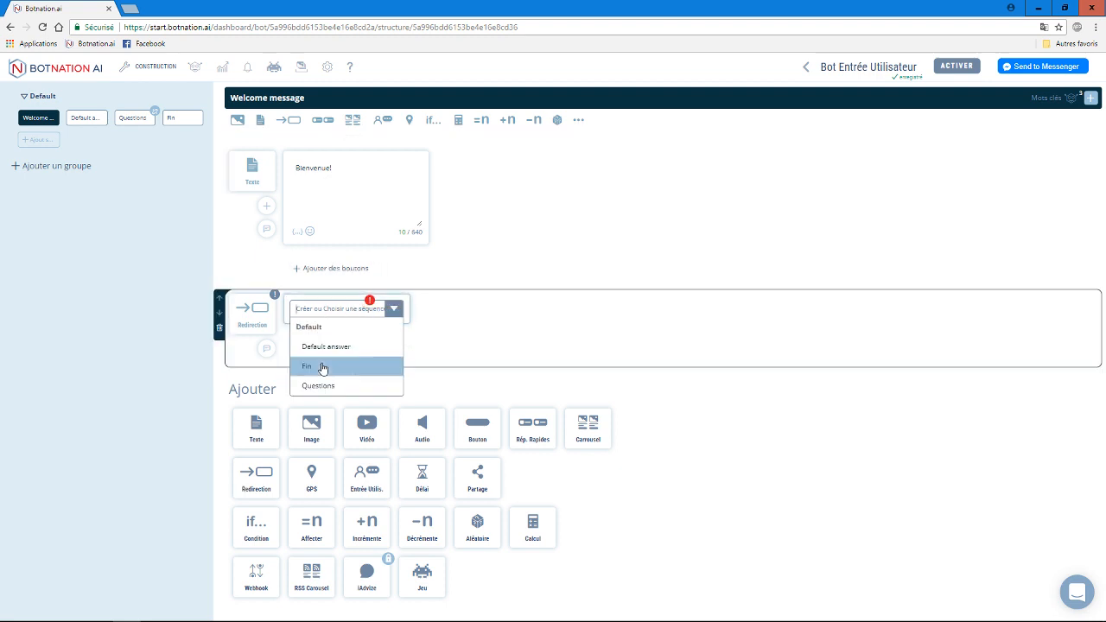
{"action": "left_click", "coordinate": [305, 389]}
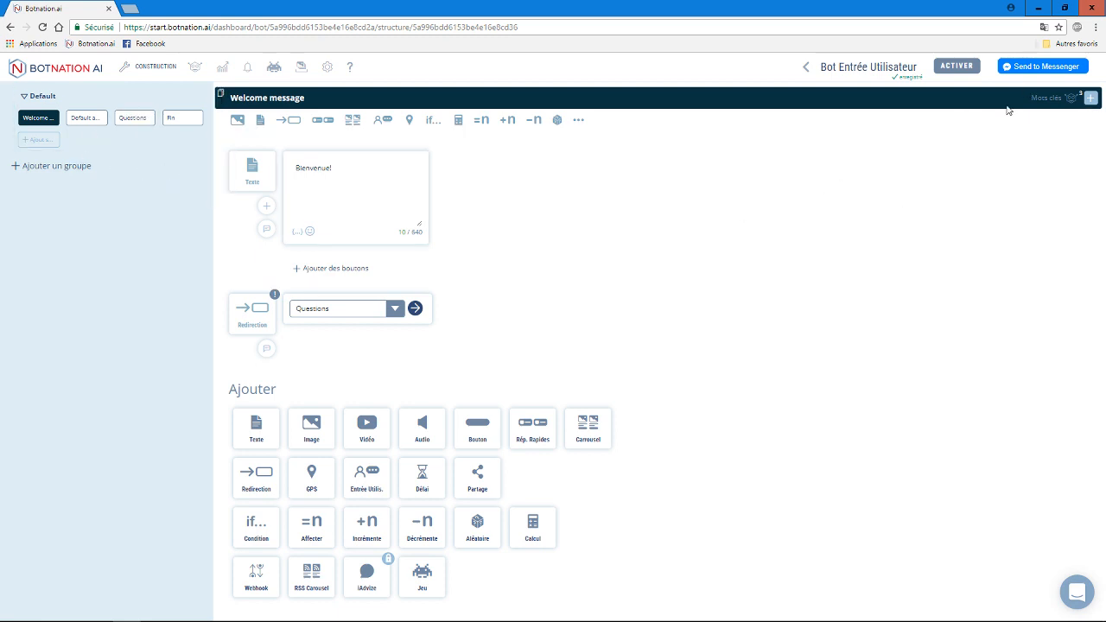
Send the bot to Messenger, open its test conversation and start the chat.
{"action": "left_click", "coordinate": [1037, 65]}
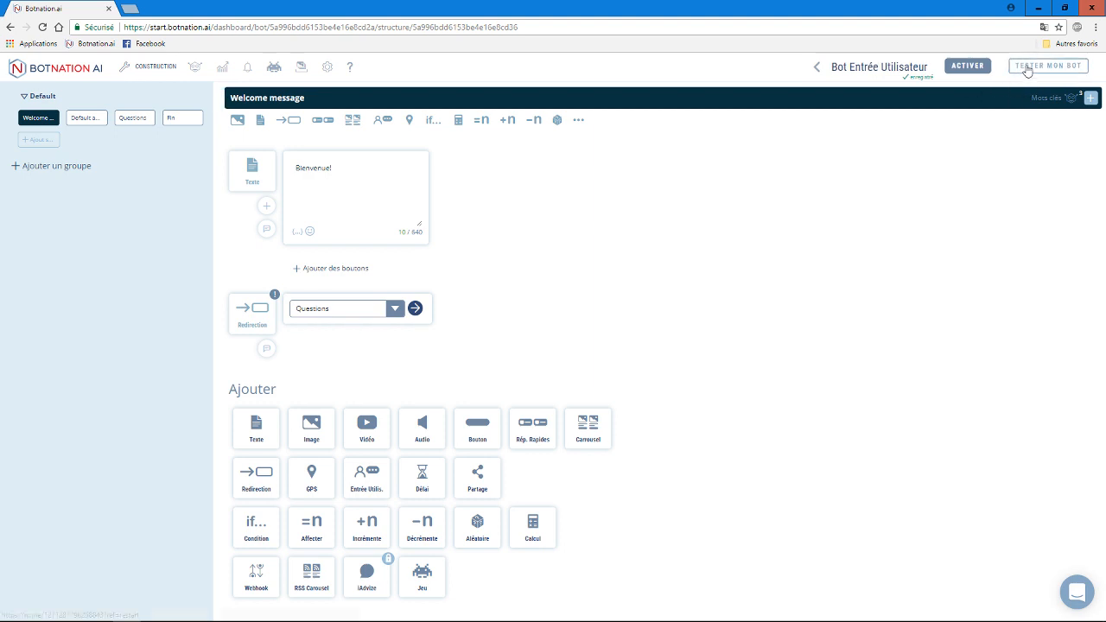
{"action": "left_click", "coordinate": [1028, 66]}
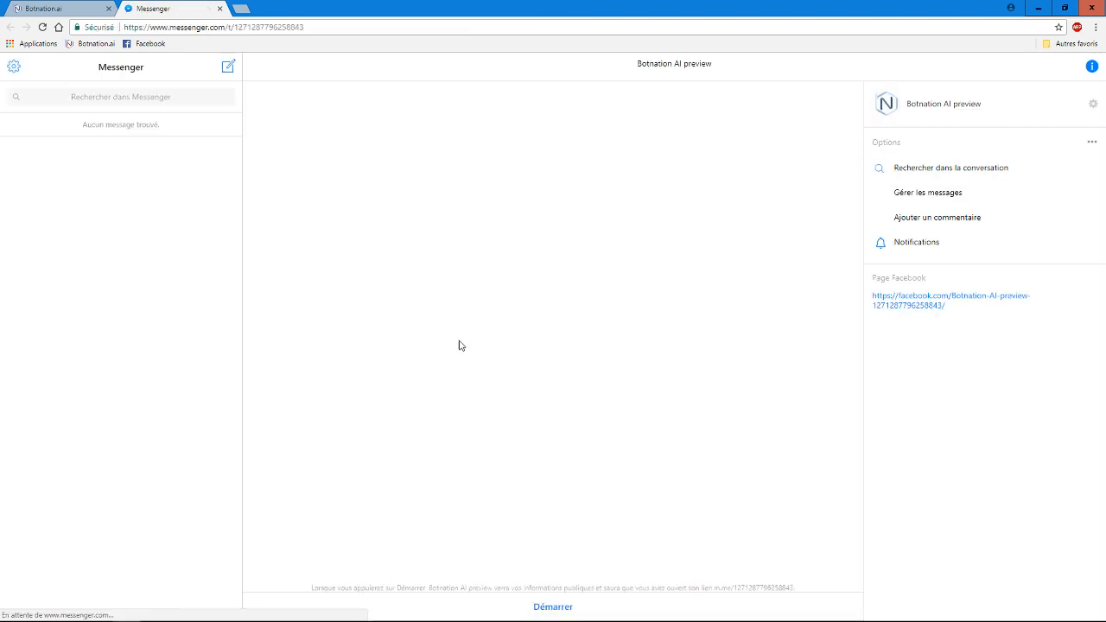
{"action": "left_click", "coordinate": [550, 606]}
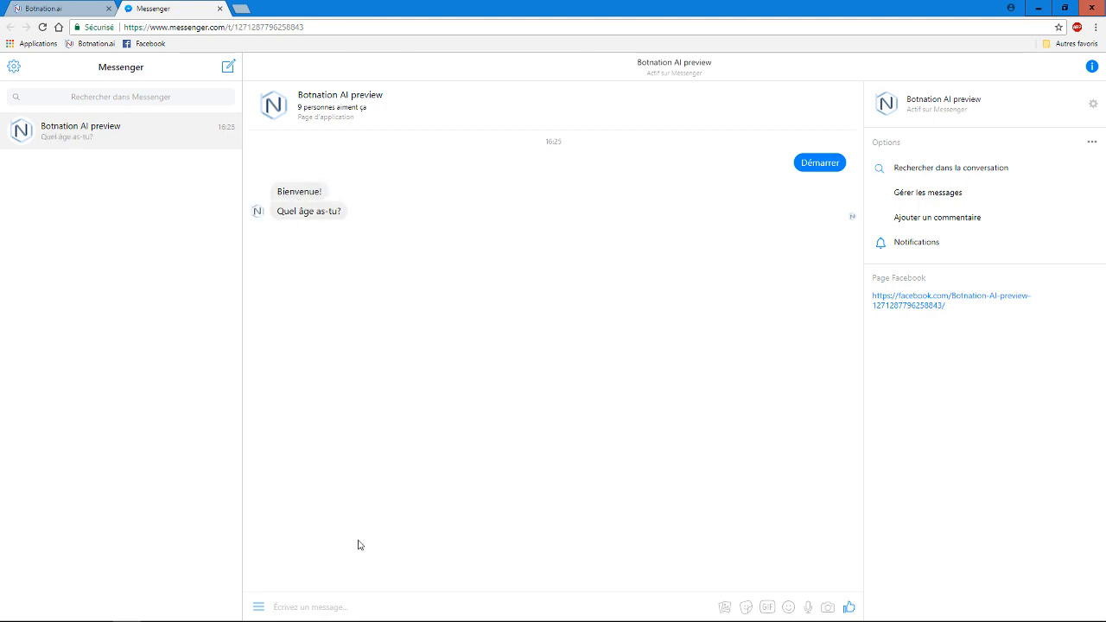
Answer the bot's age question with the message "Je vais avoir 23ans cette année.".
{"action": "type", "text": "Je vais av"}
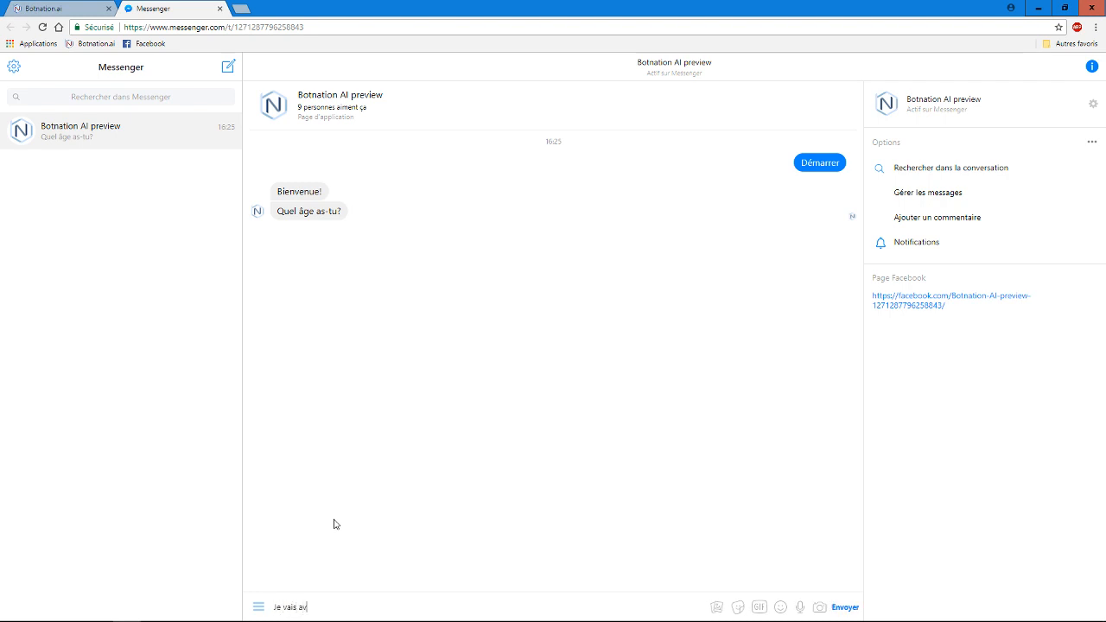
{"action": "type", "text": "oir 23ans cette année."}
{"action": "key", "text": "Return"}
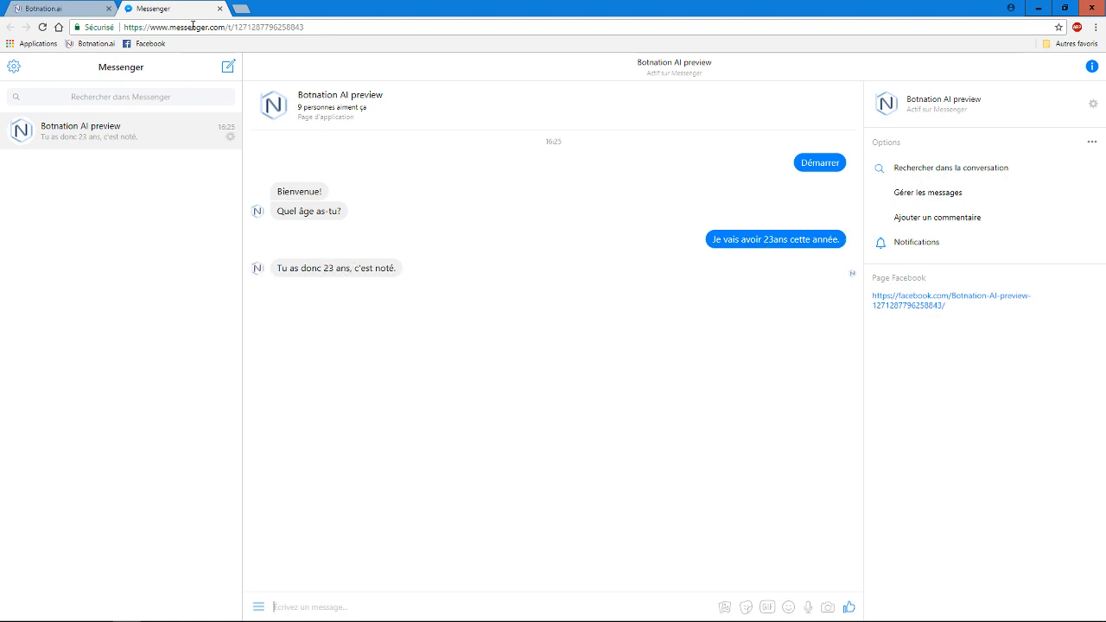
Compare the bot's last reply in Messenger with the Age variable text in the Fin sequence on Botnation.
{"action": "left_click_drag", "start_coordinate": [279, 270], "coordinate": [393, 282]}
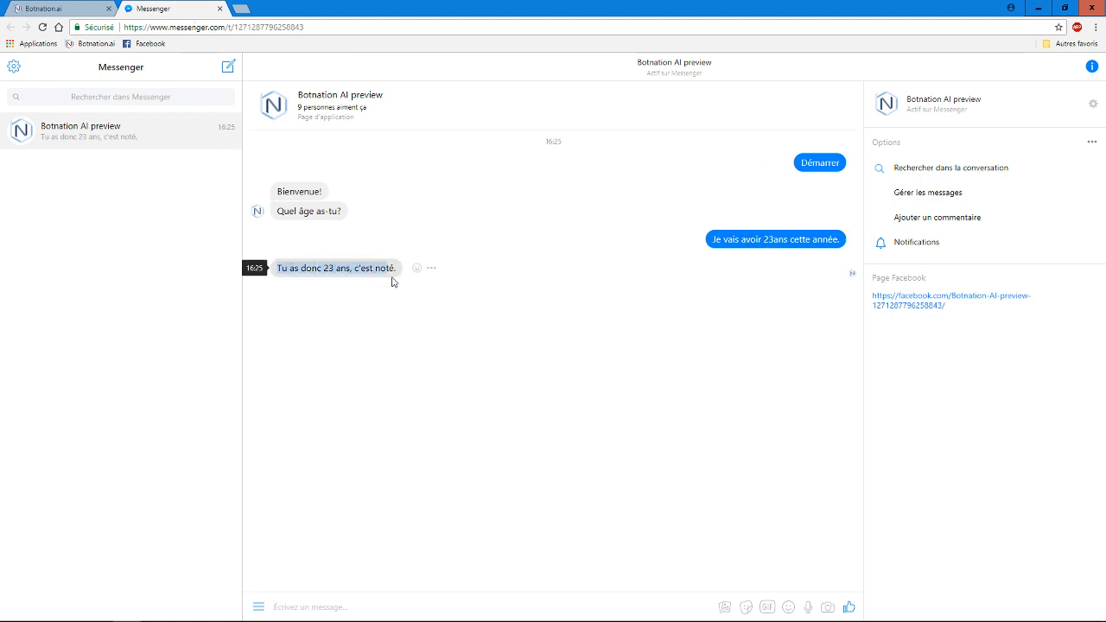
{"action": "left_click", "coordinate": [73, 9]}
{"action": "left_click", "coordinate": [181, 118]}
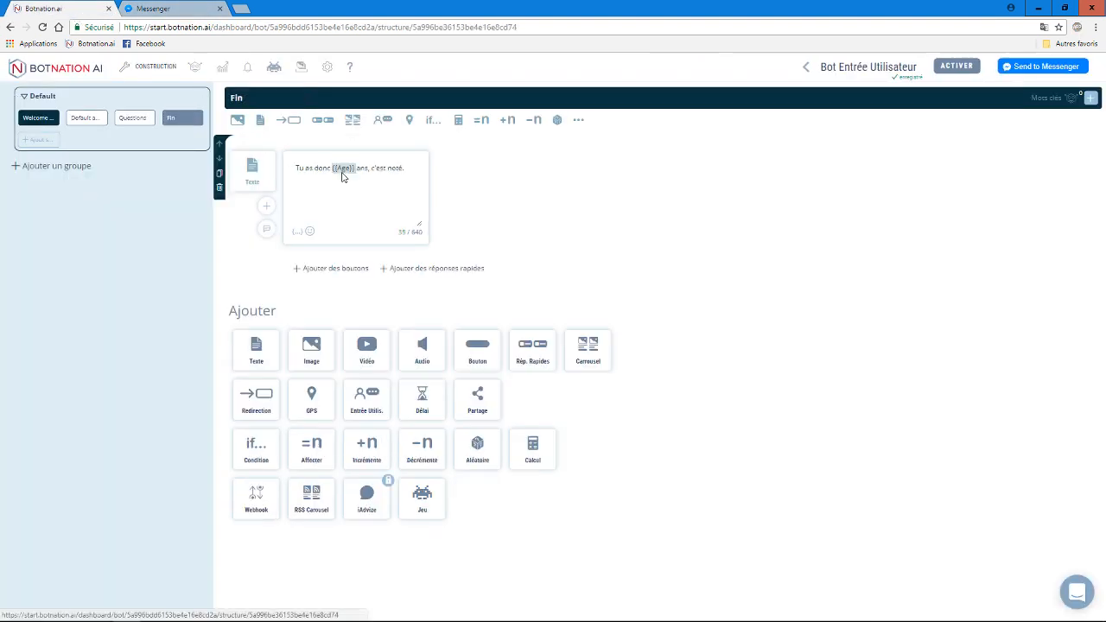
{"action": "left_click", "coordinate": [183, 11]}
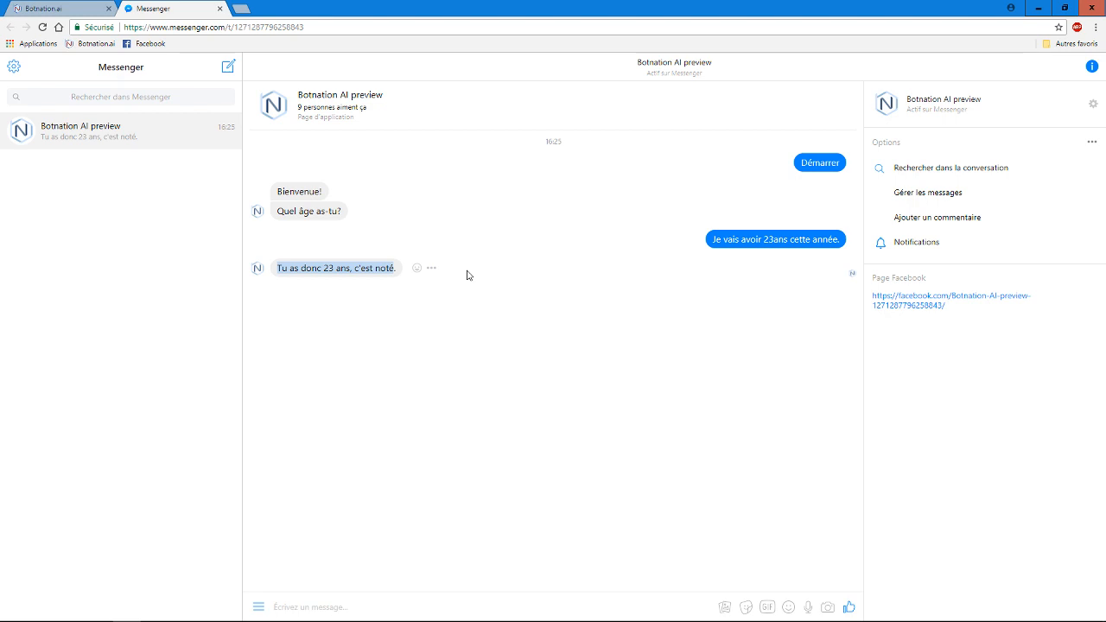